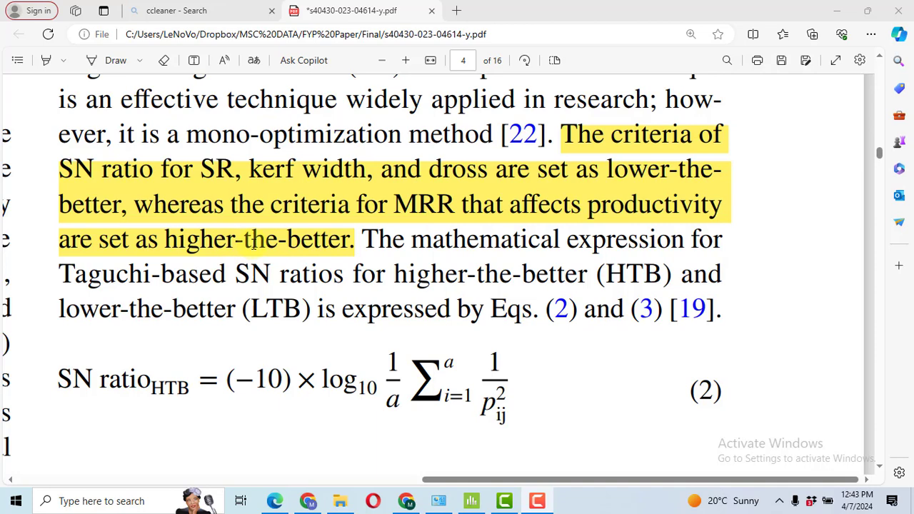
Leave the paper's SN ratio criteria and return to the Minitab worksheet I27.mpx
key(alt+Tab)
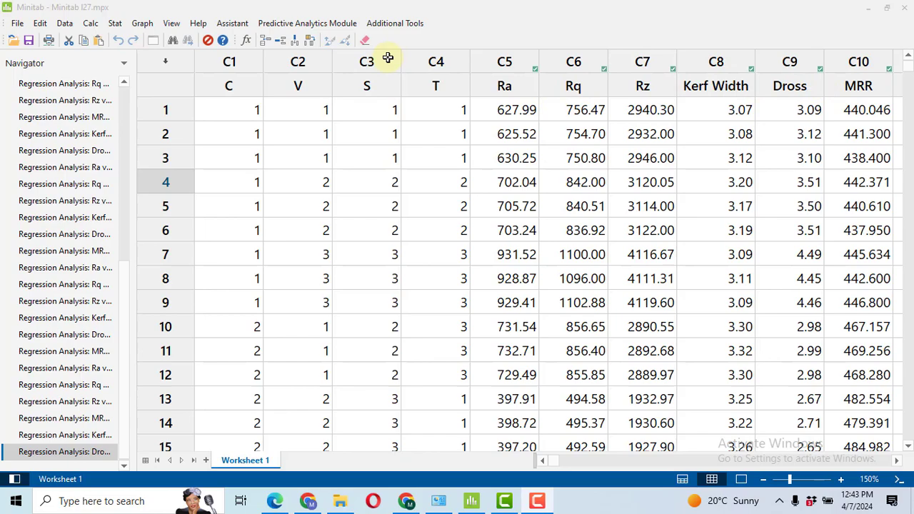
Open Analyze Taguchi Design with C5 Ra as the response and Smaller is better S/N ratio
click(115, 23)
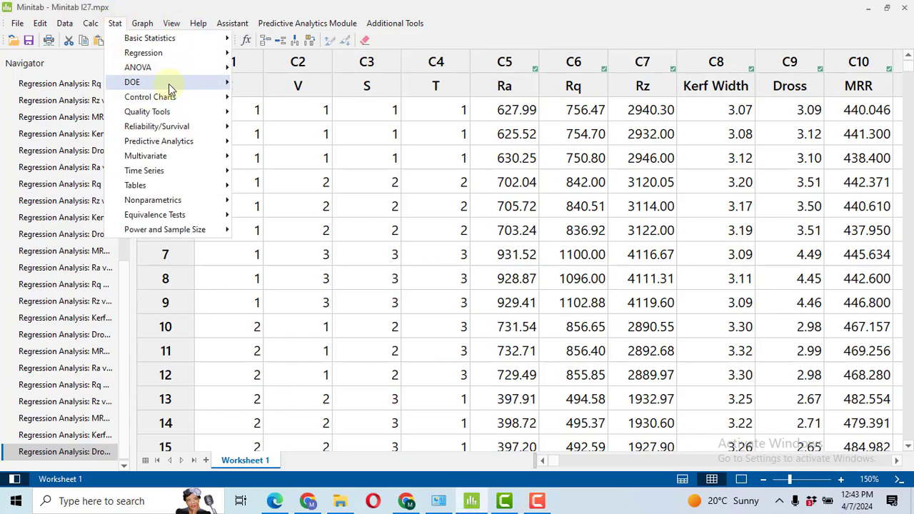
mouse_move(171, 82)
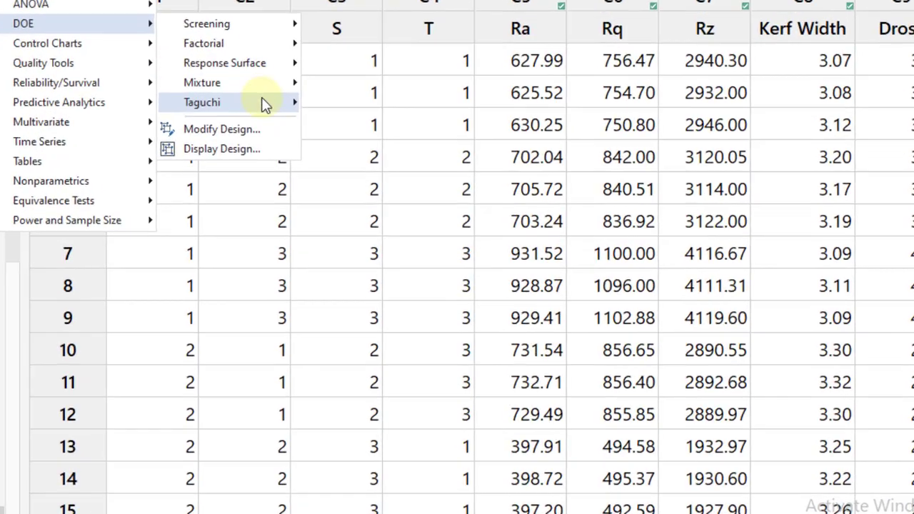
mouse_move(264, 104)
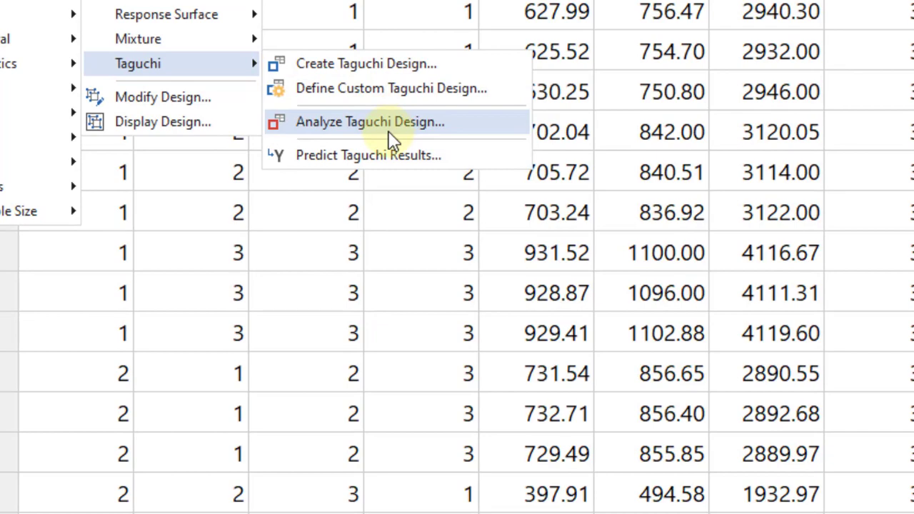
click(391, 136)
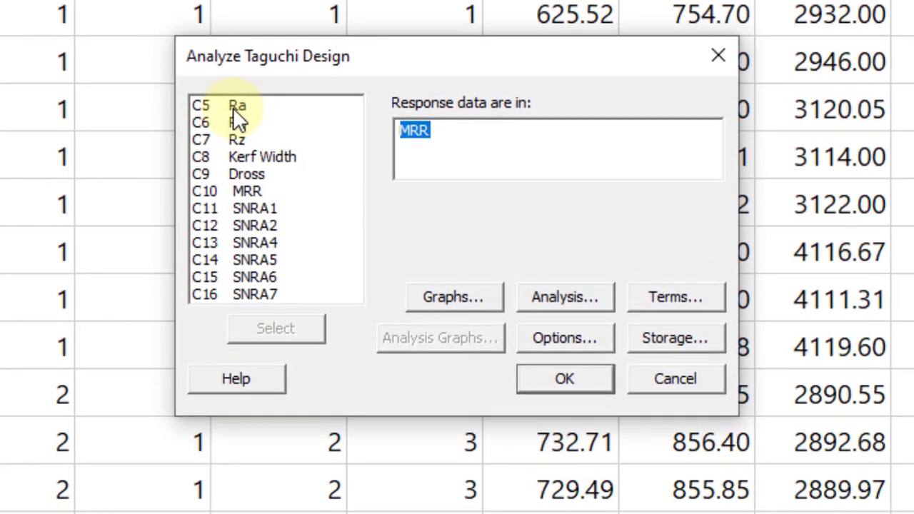
double_click(233, 107)
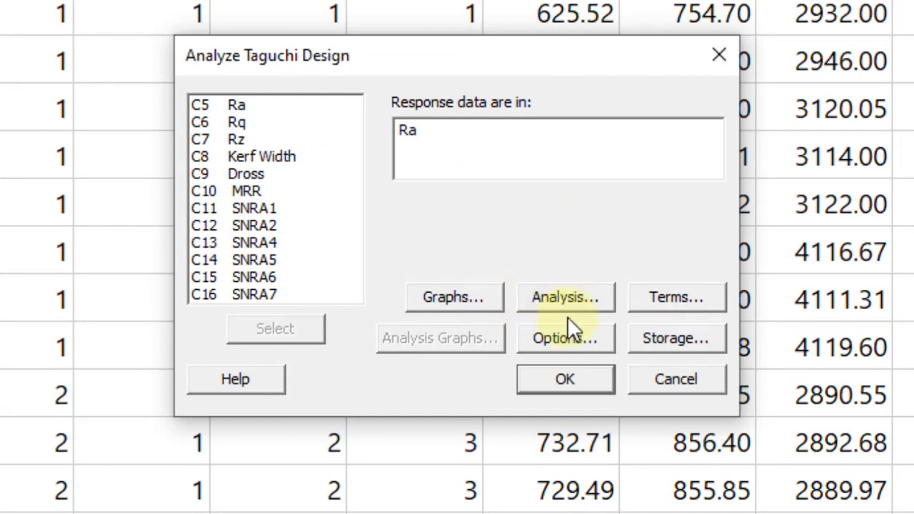
click(576, 340)
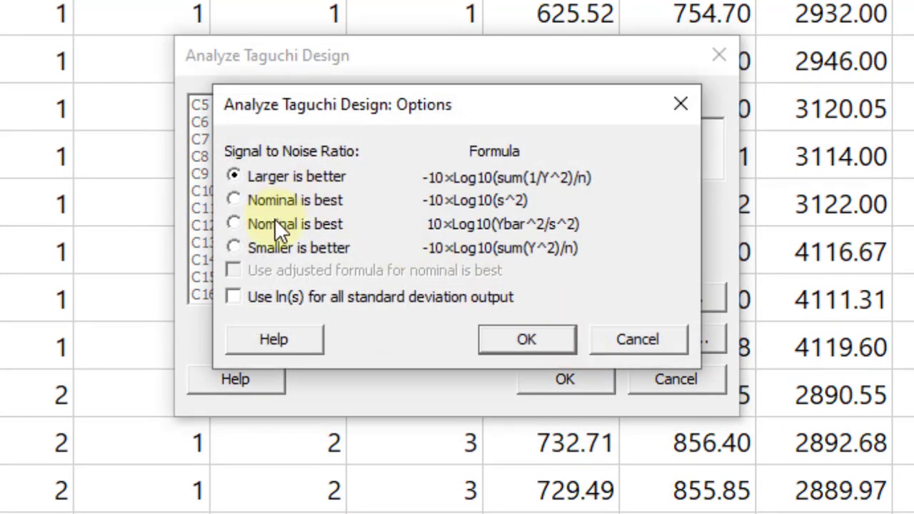
click(268, 241)
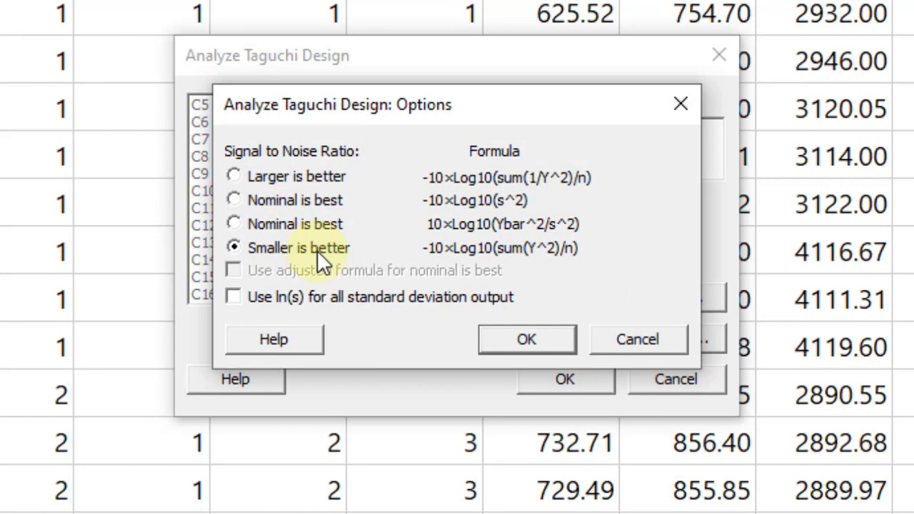
click(548, 343)
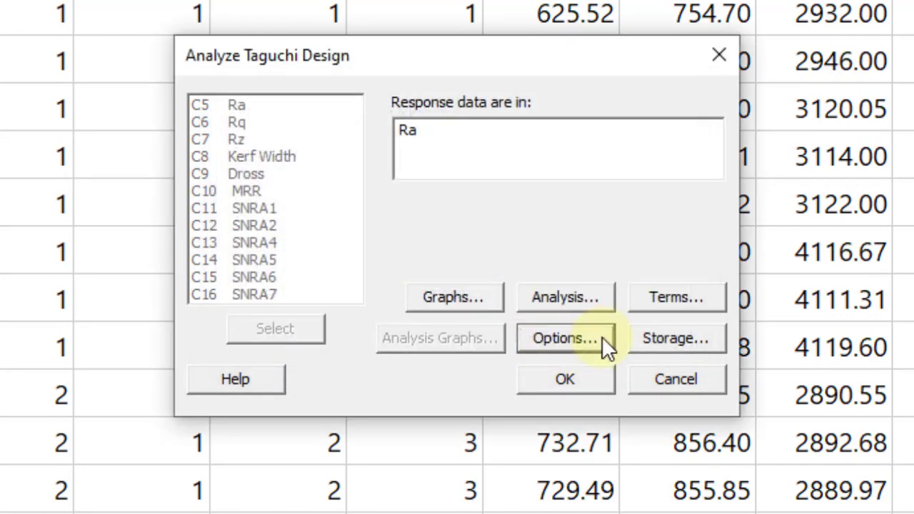
Keep storing S/N ratios and display S/N and means response tables
click(675, 339)
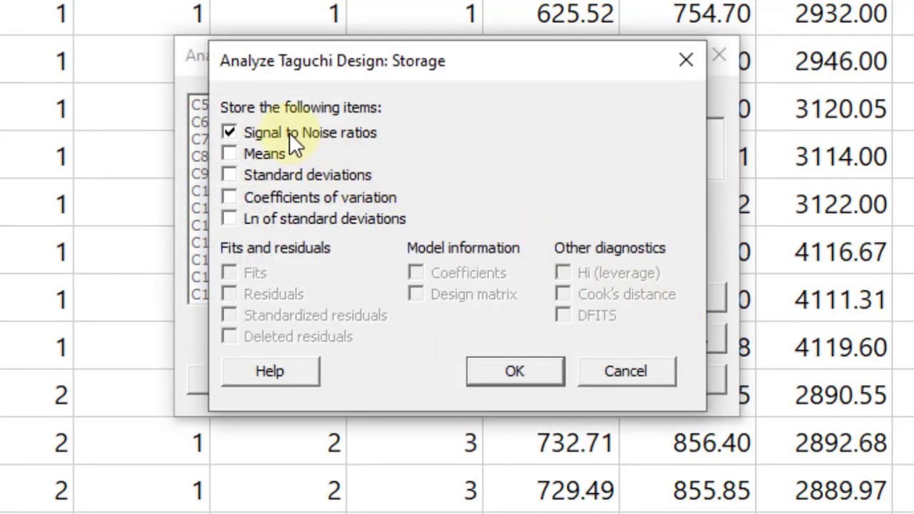
click(522, 376)
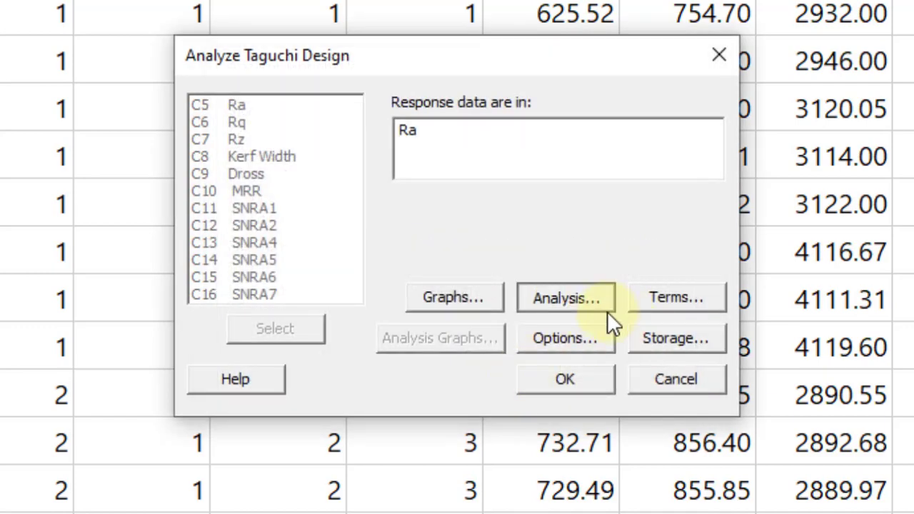
click(607, 309)
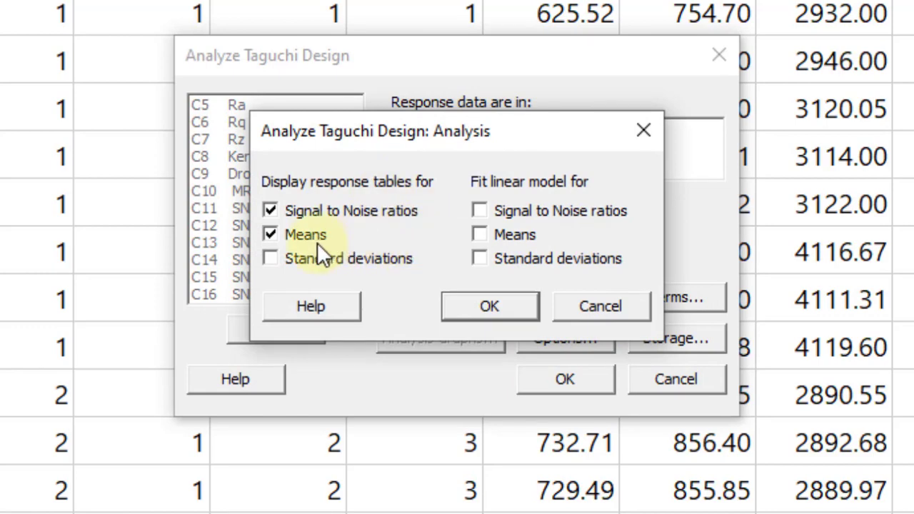
click(491, 304)
Keep main effects C, V, S, T as terms and plot S/N and means effects
click(688, 297)
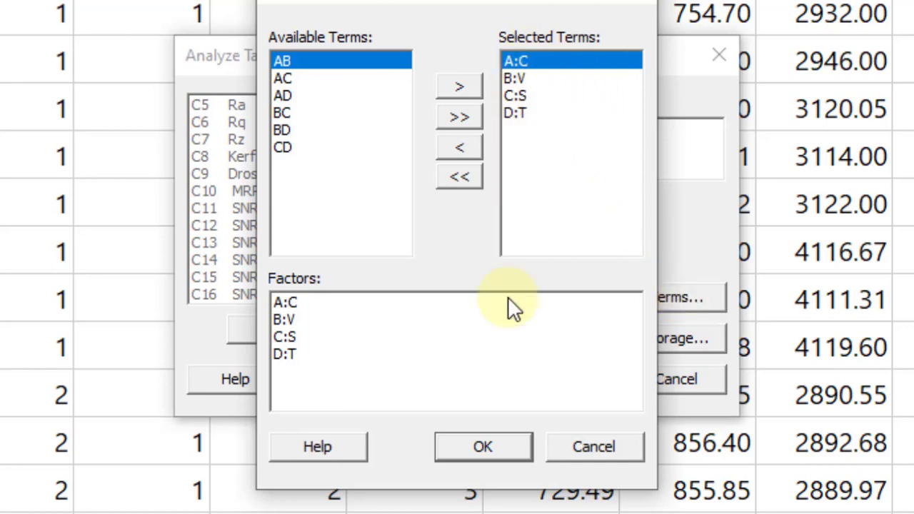
click(502, 441)
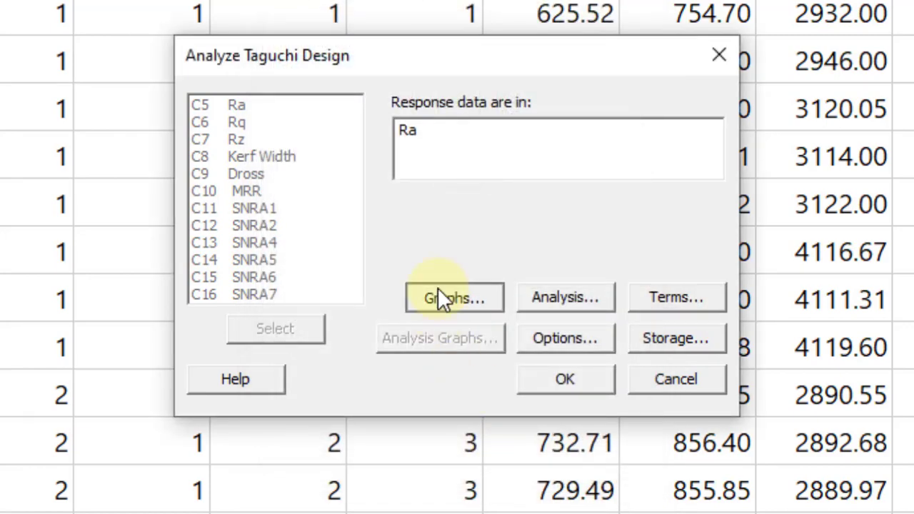
click(440, 298)
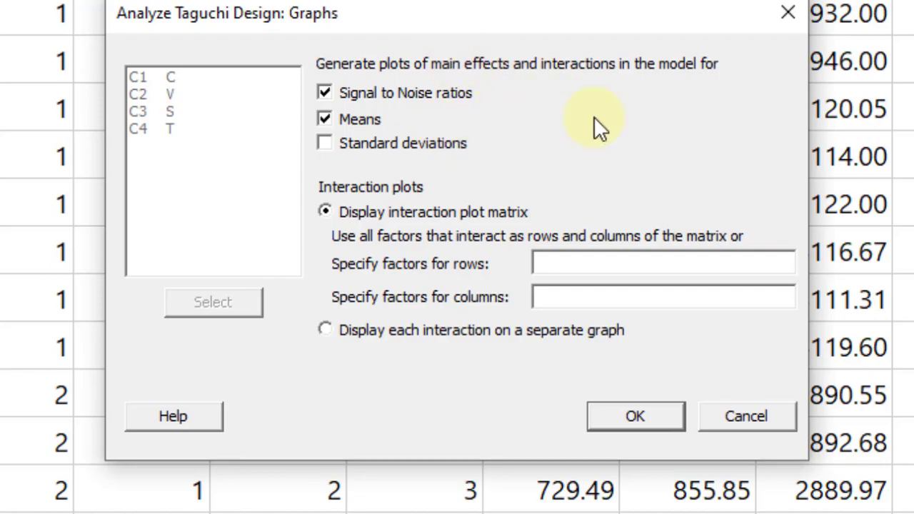
click(660, 412)
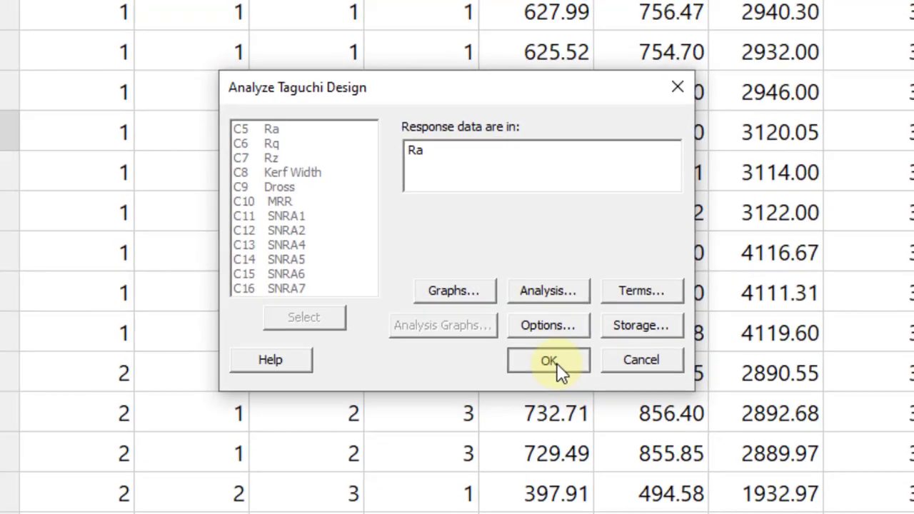
Run the Ra analysis and review its S/N and means response tables, T ranked first in both
click(576, 385)
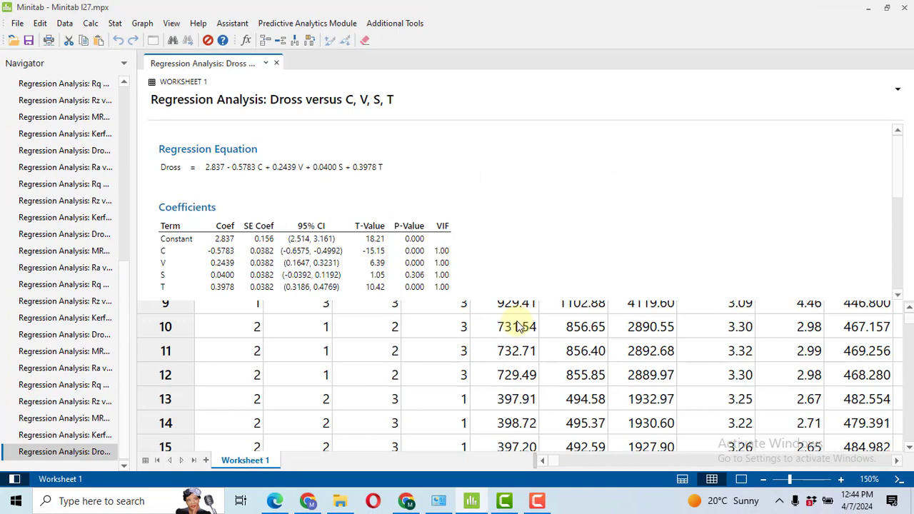
click(247, 173)
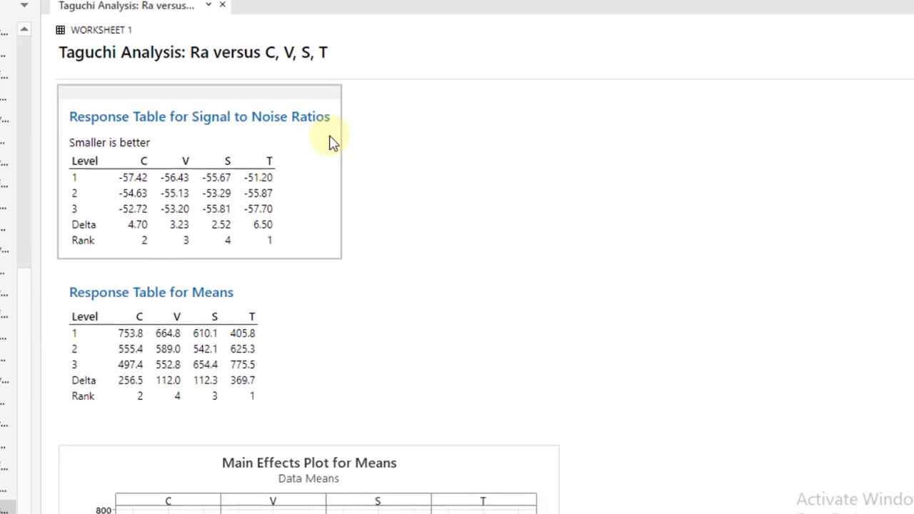
click(278, 287)
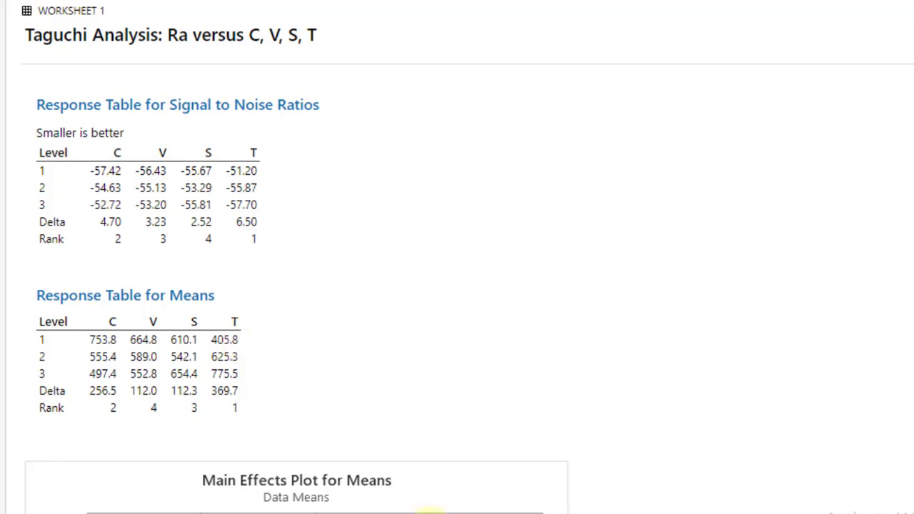
Compare the output with the paper's SN equations, then return to the worksheet showing SNRA1
scroll(296, 286, down, 6)
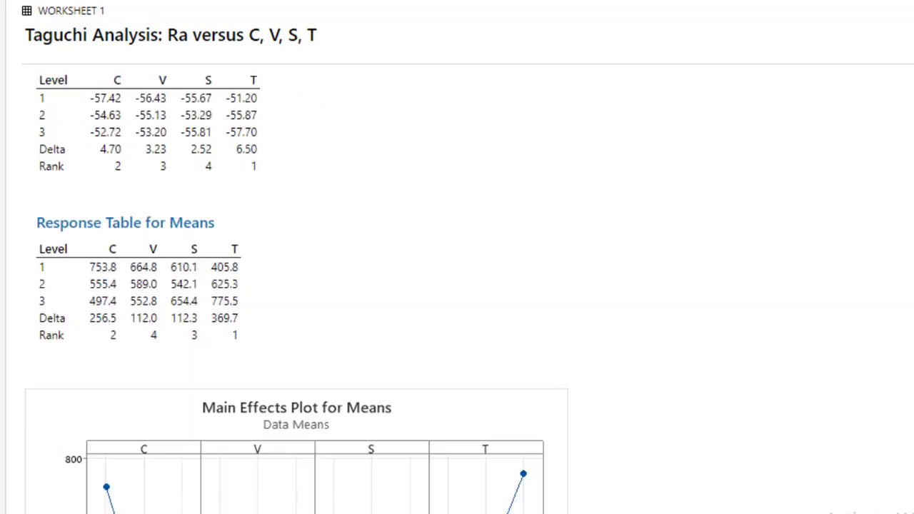
scroll(296, 286, up, 1)
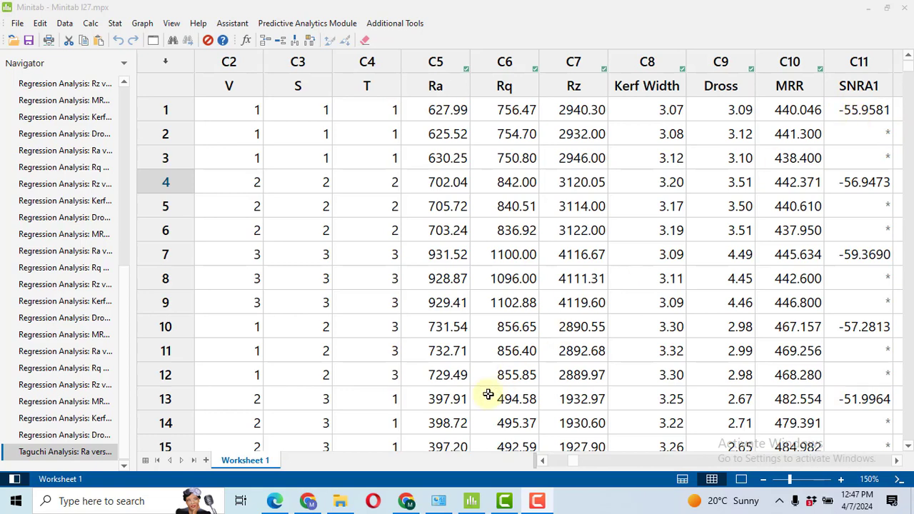
key(alt+Tab)
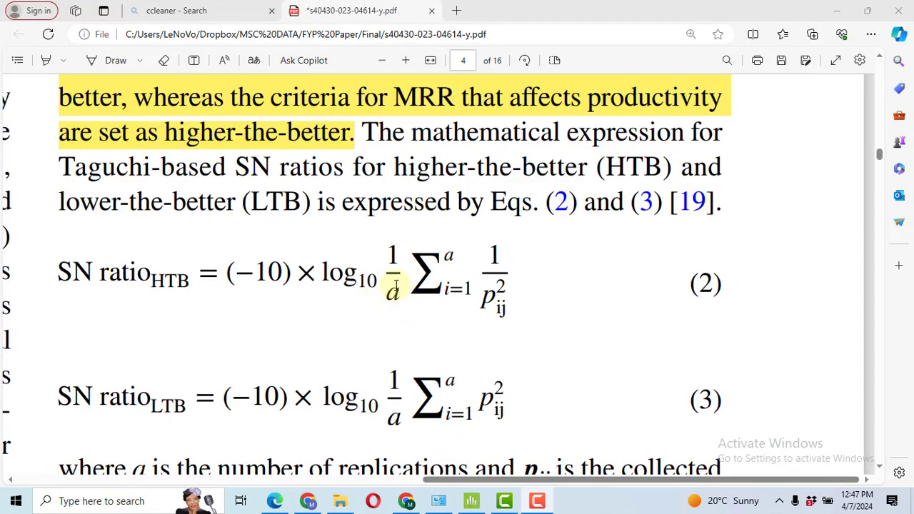
click(471, 501)
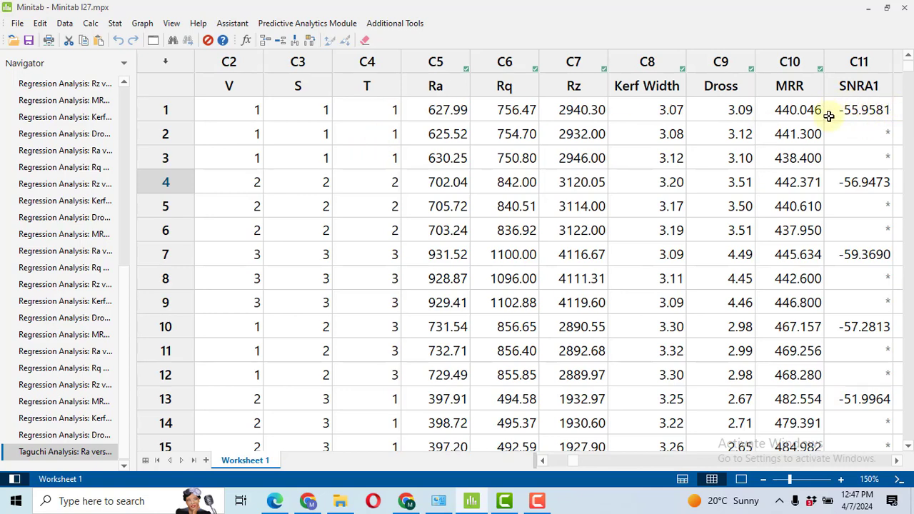
Activate Minitab's menu bar with F10 to reach the Stat menu
key(F10)
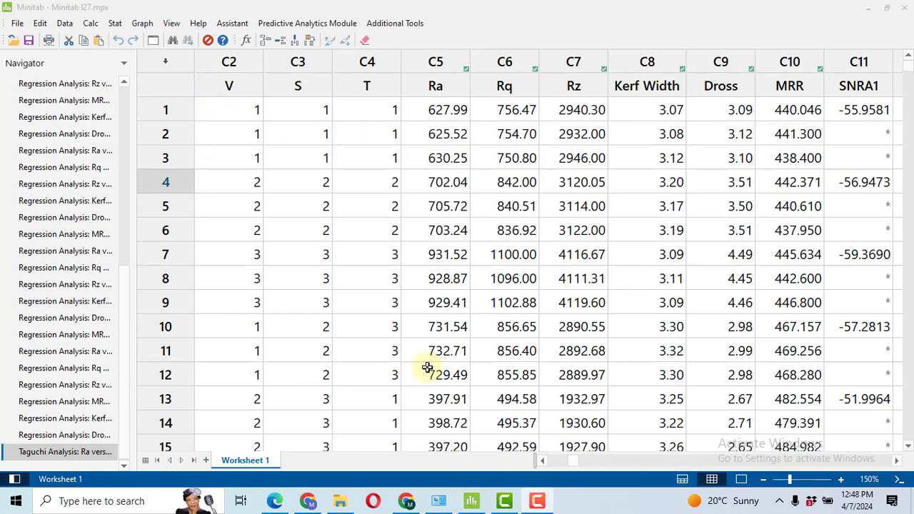
Open Analyze Taguchi Design with C10 MRR as the response and Larger is better S/N ratio
click(116, 25)
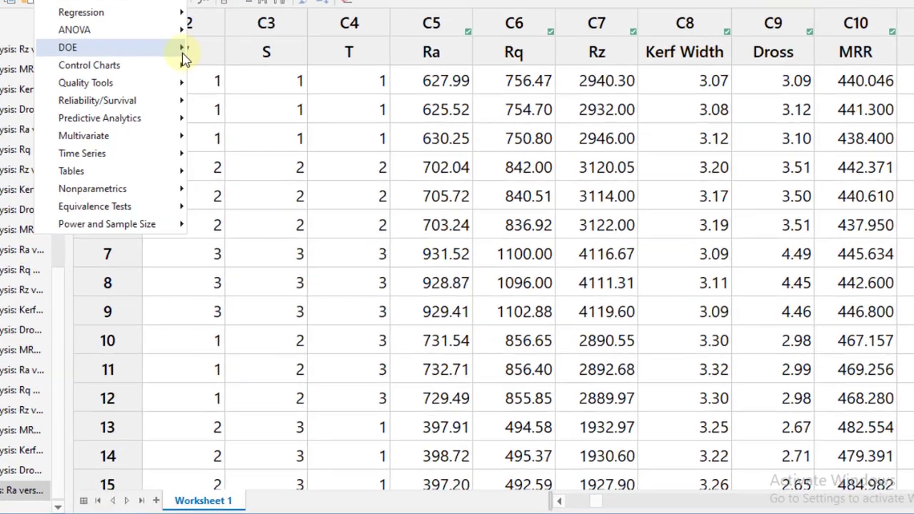
mouse_move(204, 82)
mouse_move(227, 70)
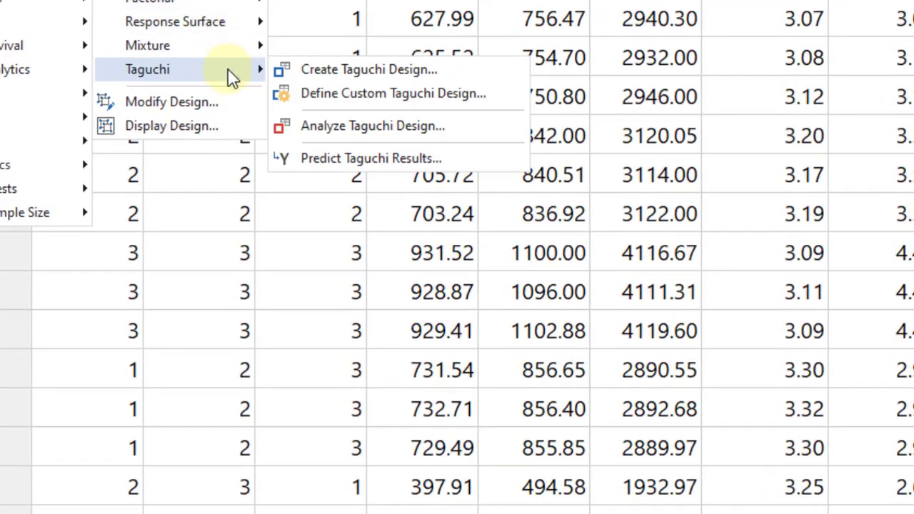
click(404, 141)
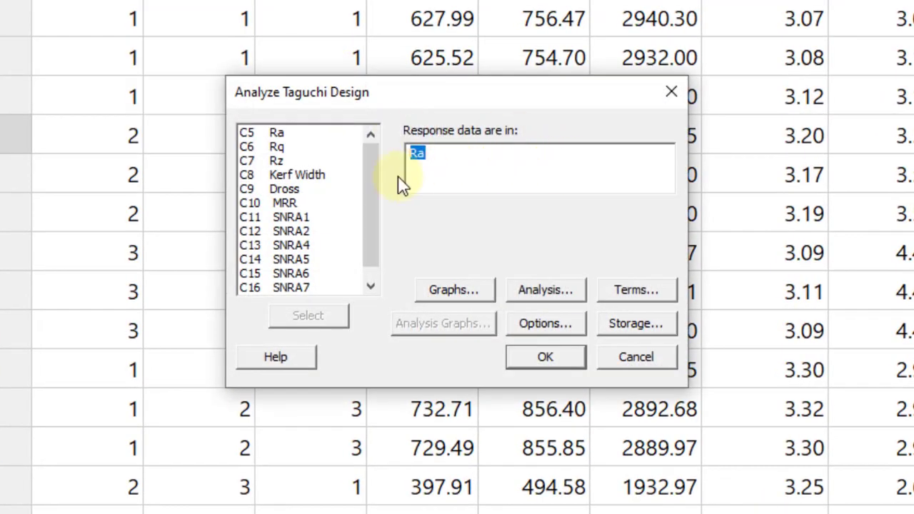
double_click(285, 204)
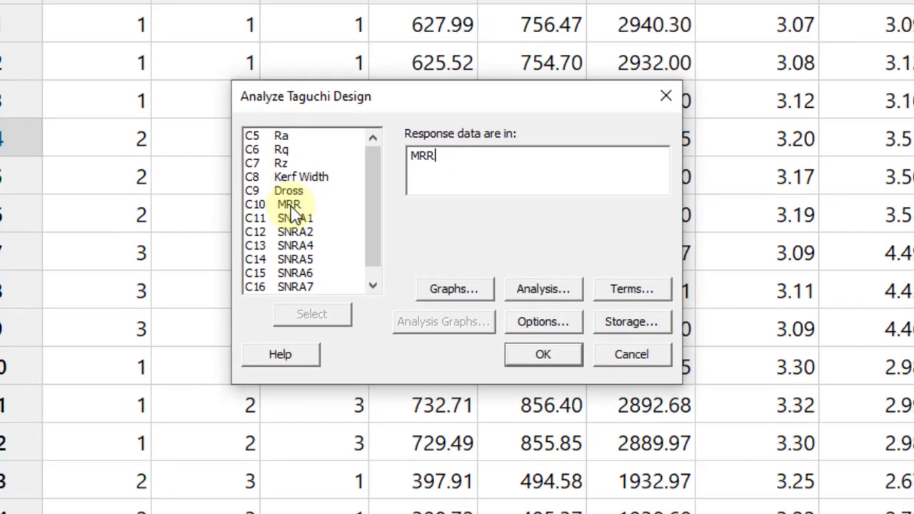
click(549, 322)
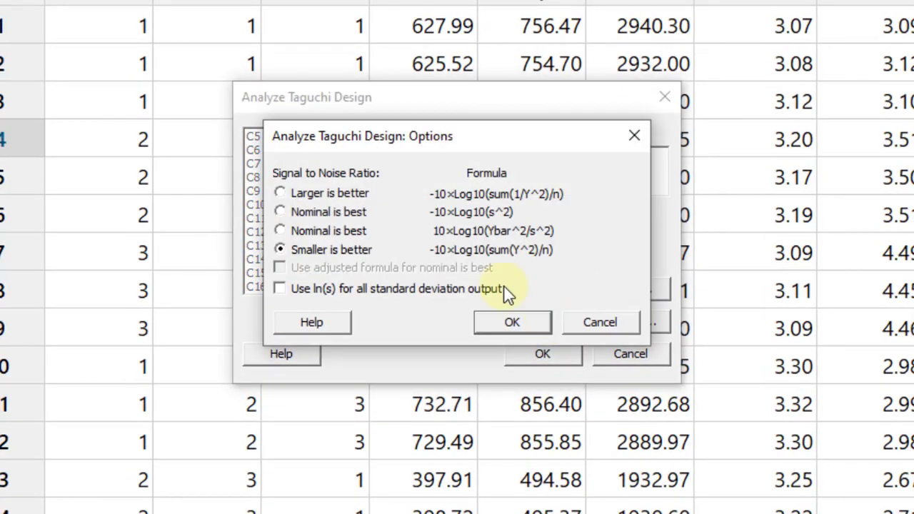
click(301, 194)
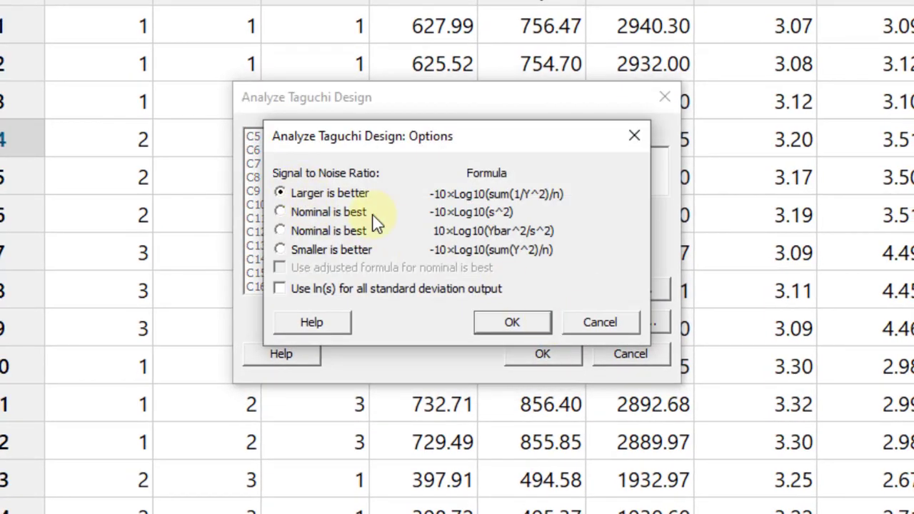
click(525, 325)
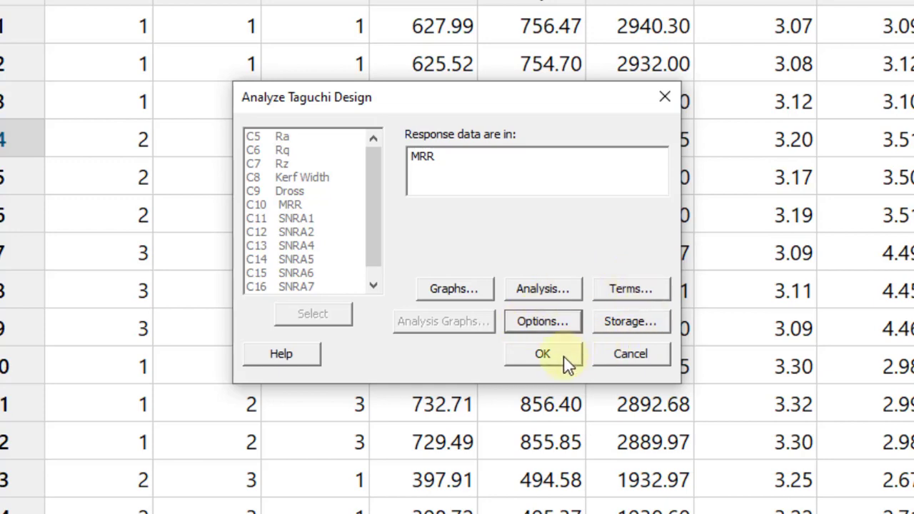
Run the MRR analysis, getting an S/N response table with S first (delta 0.67)
click(543, 354)
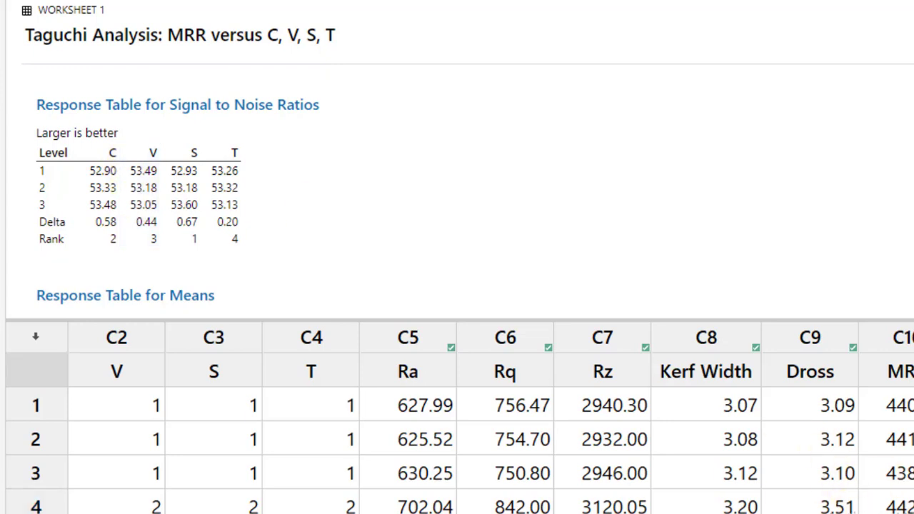
scroll(457, 429, right, 1)
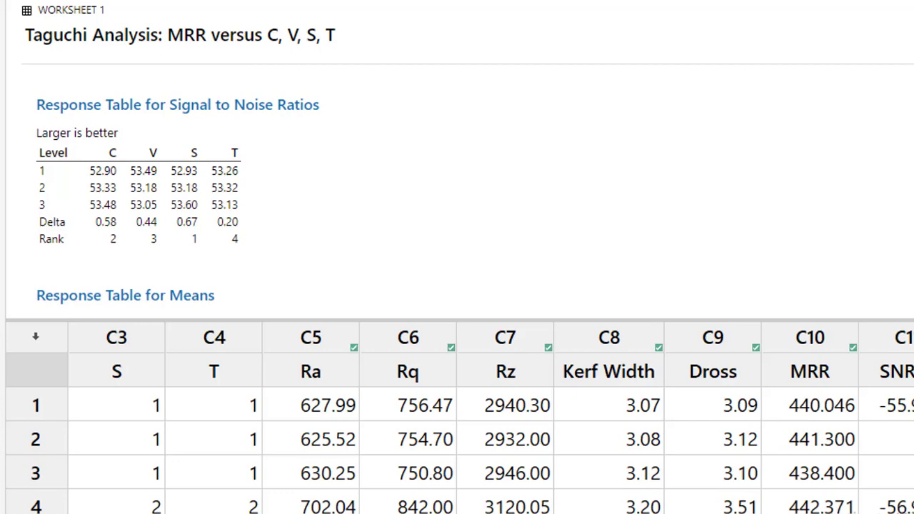